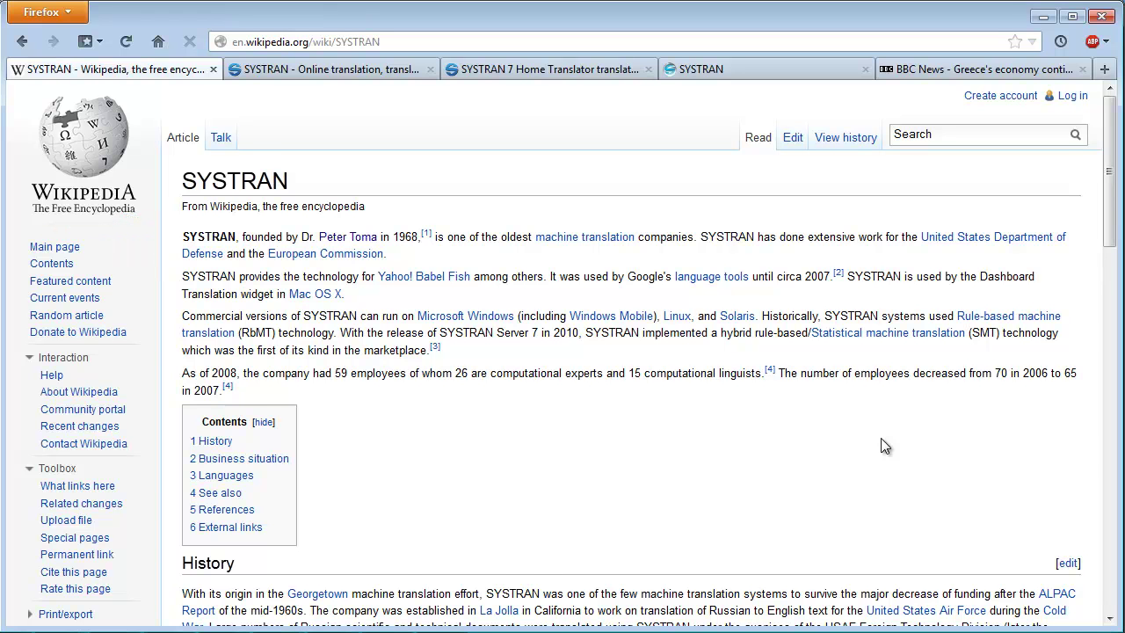
Scroll the Wikipedia SYSTRAN article to History, then switch to the systran.co.uk homepage.
scroll(730, 433, down, 5)
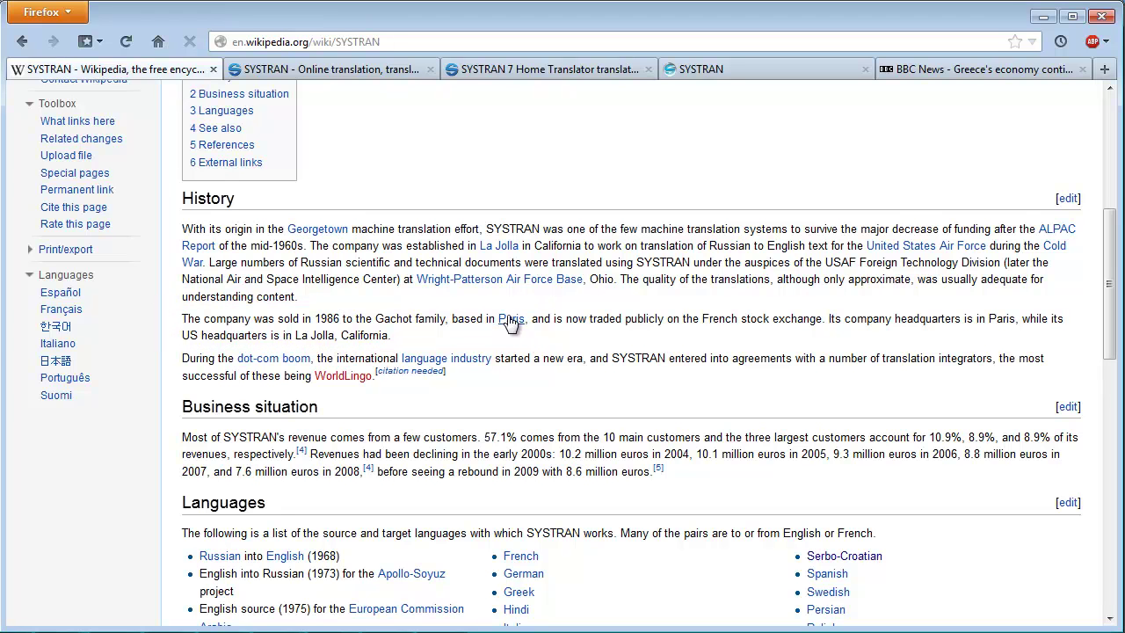
click(354, 70)
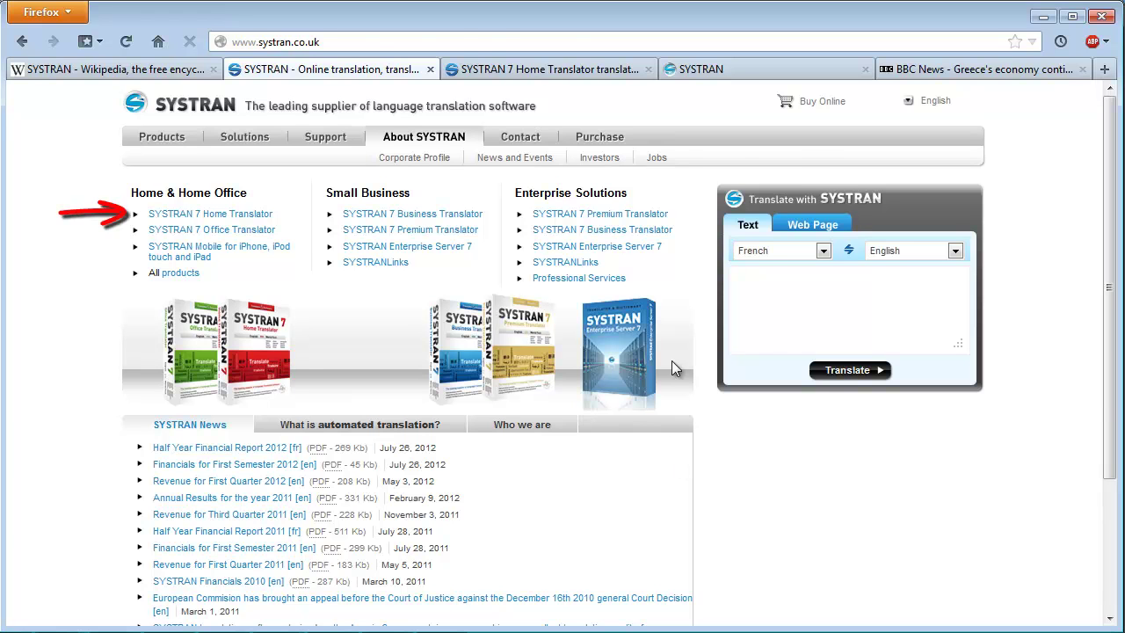
Open the SYSTRAN 7 Home Translator page and review its 52 language pairs and ten language packs.
click(562, 69)
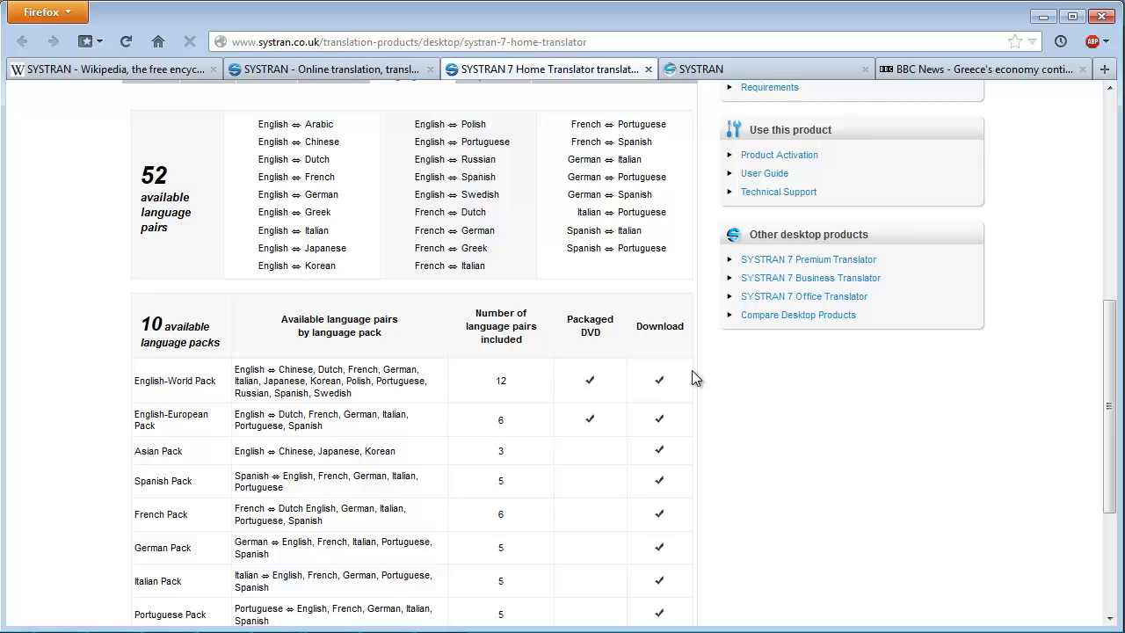
scroll(691, 378, up, 5)
scroll(682, 328, up, 3)
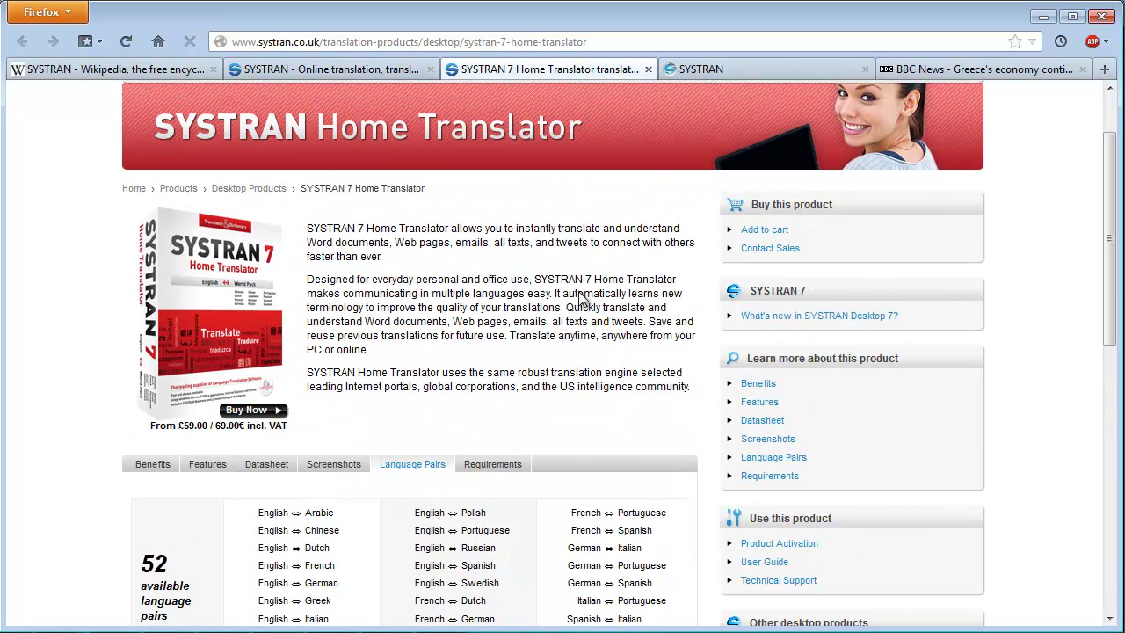
scroll(580, 299, down, 3)
scroll(575, 325, down, 2)
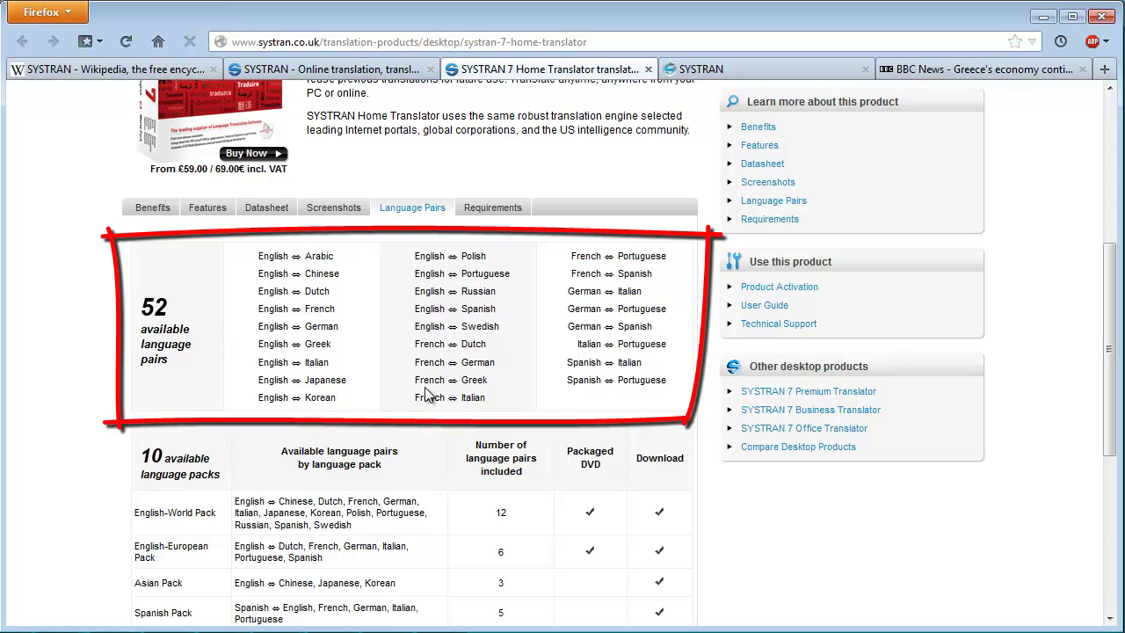
scroll(747, 505, down, 1)
scroll(752, 510, down, 2)
scroll(752, 523, down, 1)
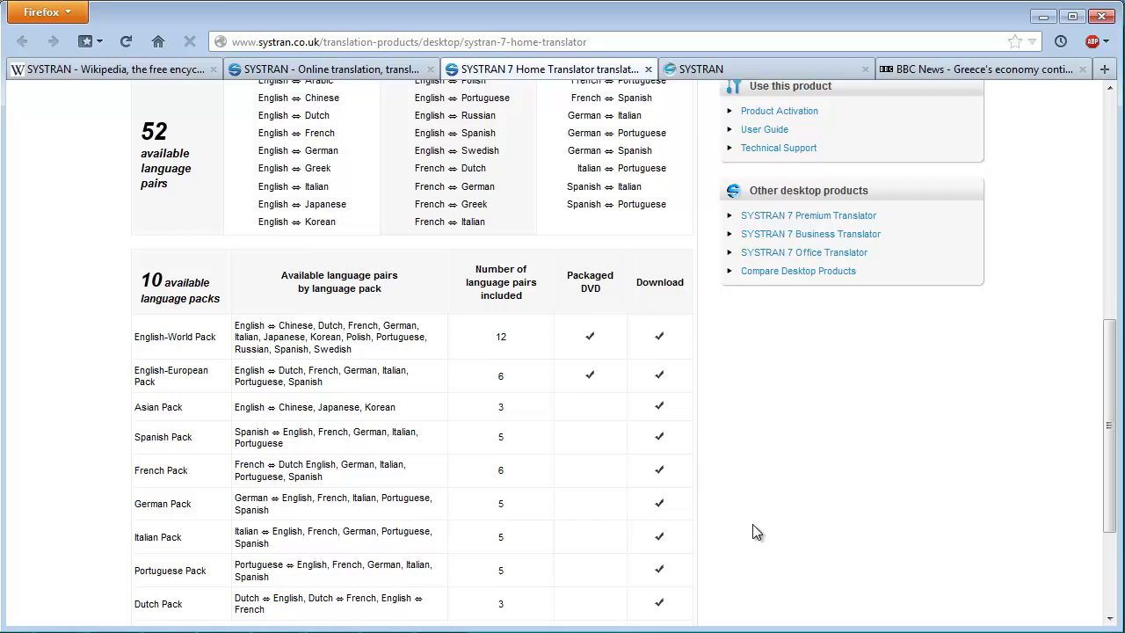
scroll(753, 522, down, 3)
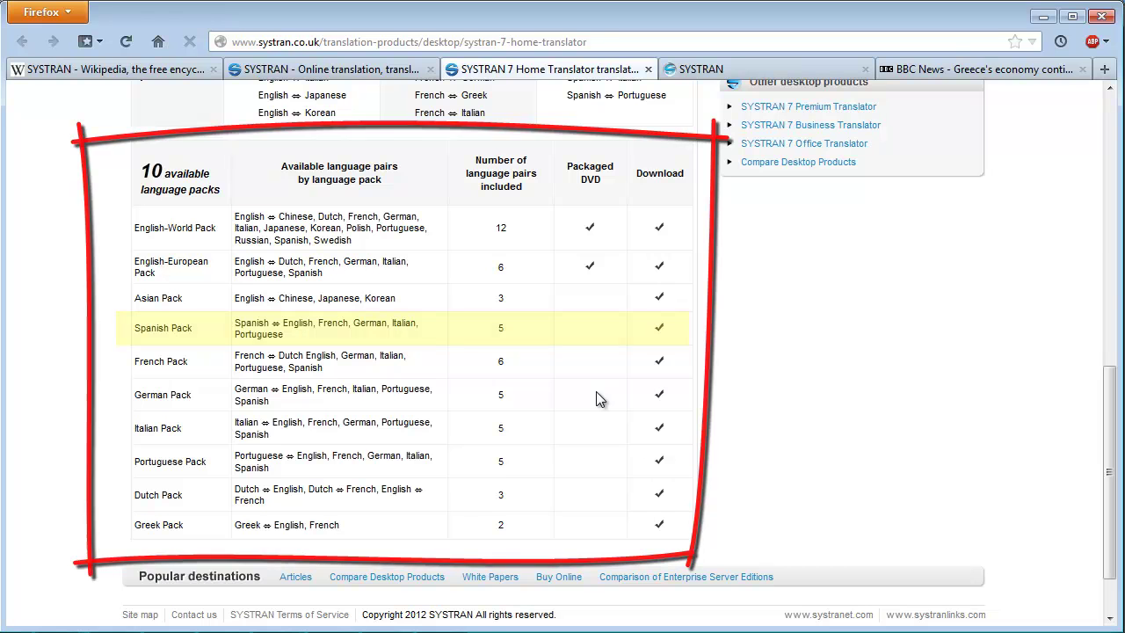
scroll(596, 396, up, 5)
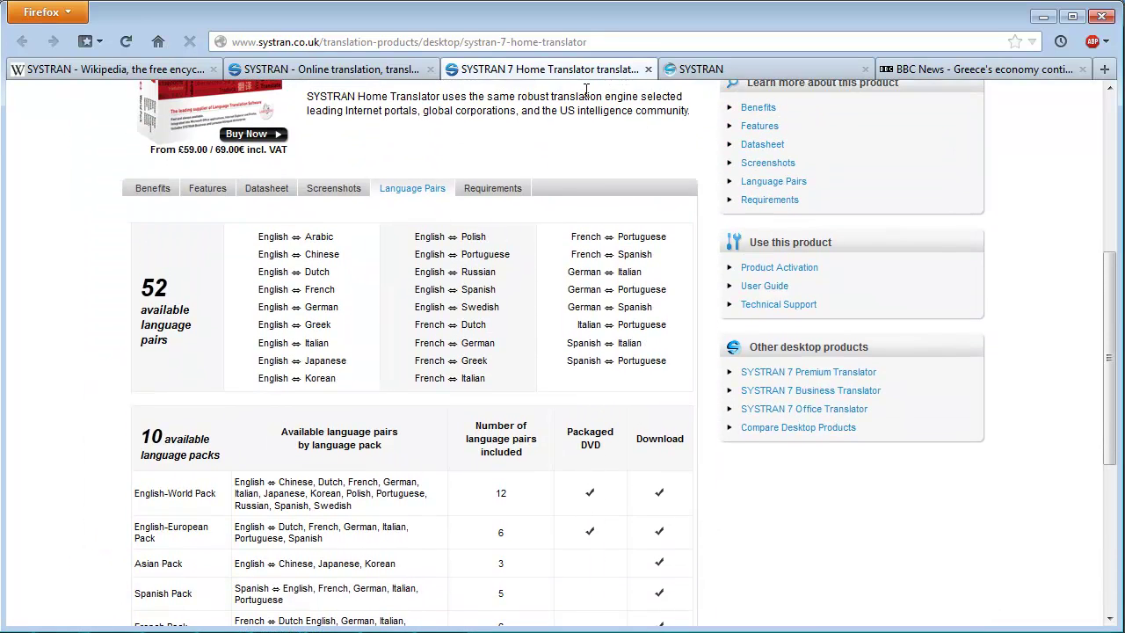
Open the SYSTRAN store's Home Translator purchase page with the €69 English–French bilingual pack.
click(726, 74)
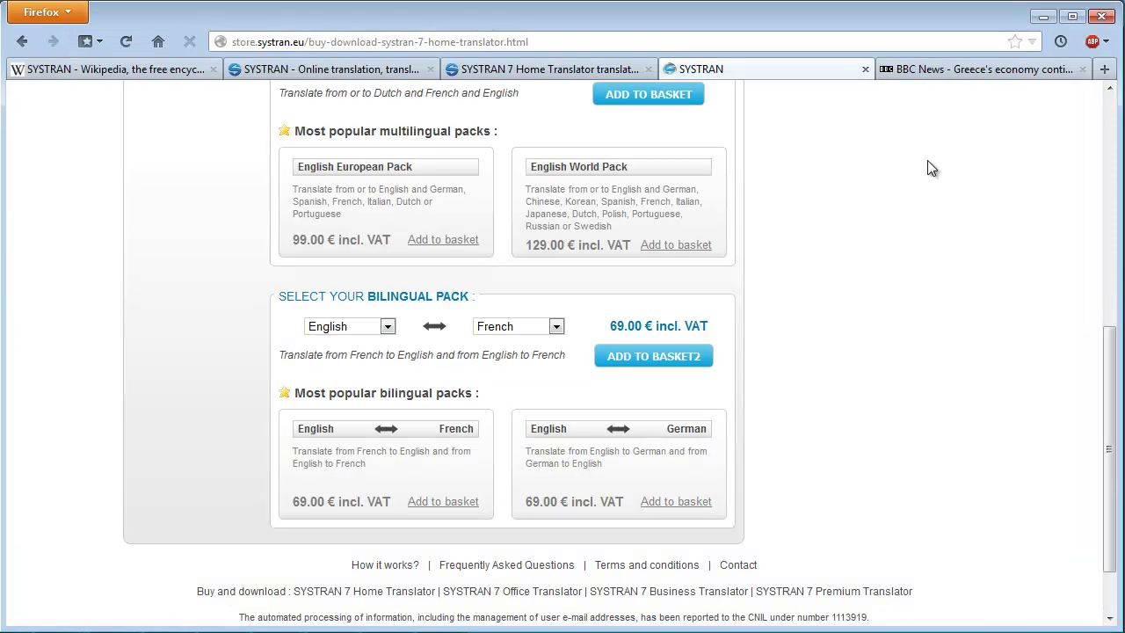
Copy the opening paragraphs of the BBC News article on Greece's contracting economy.
click(928, 70)
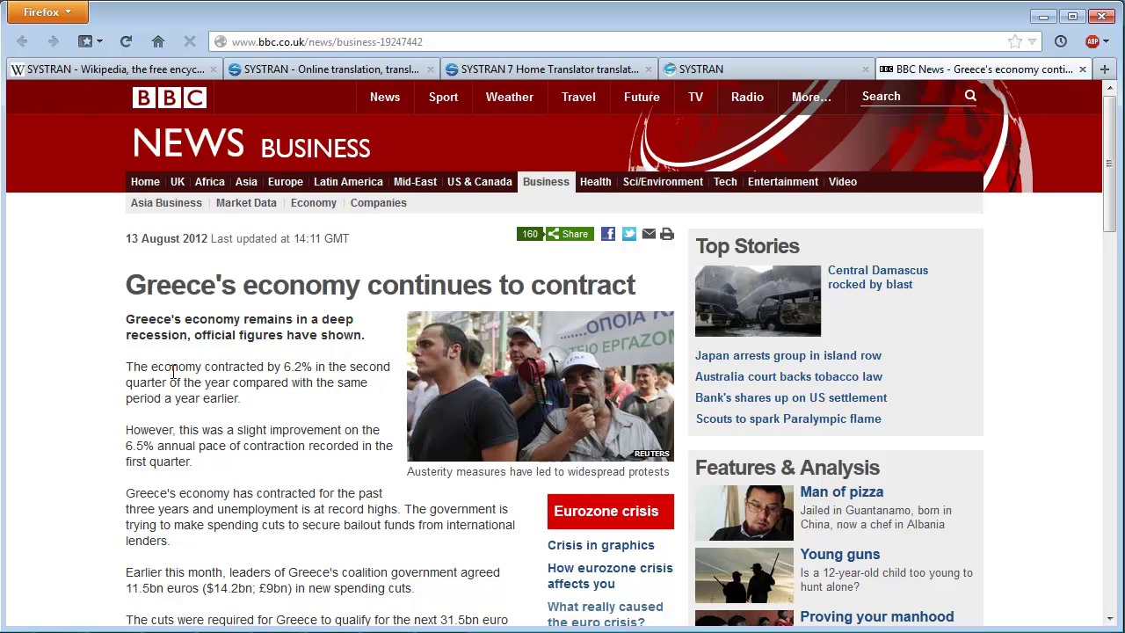
drag(129, 366, 415, 588)
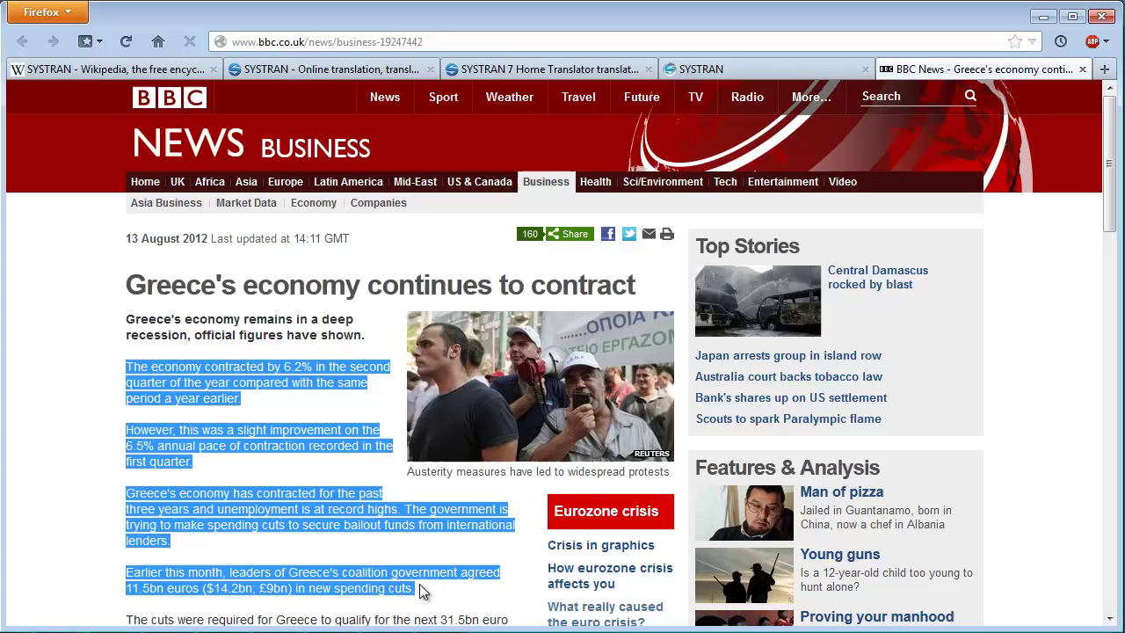
drag(244, 374, 247, 380)
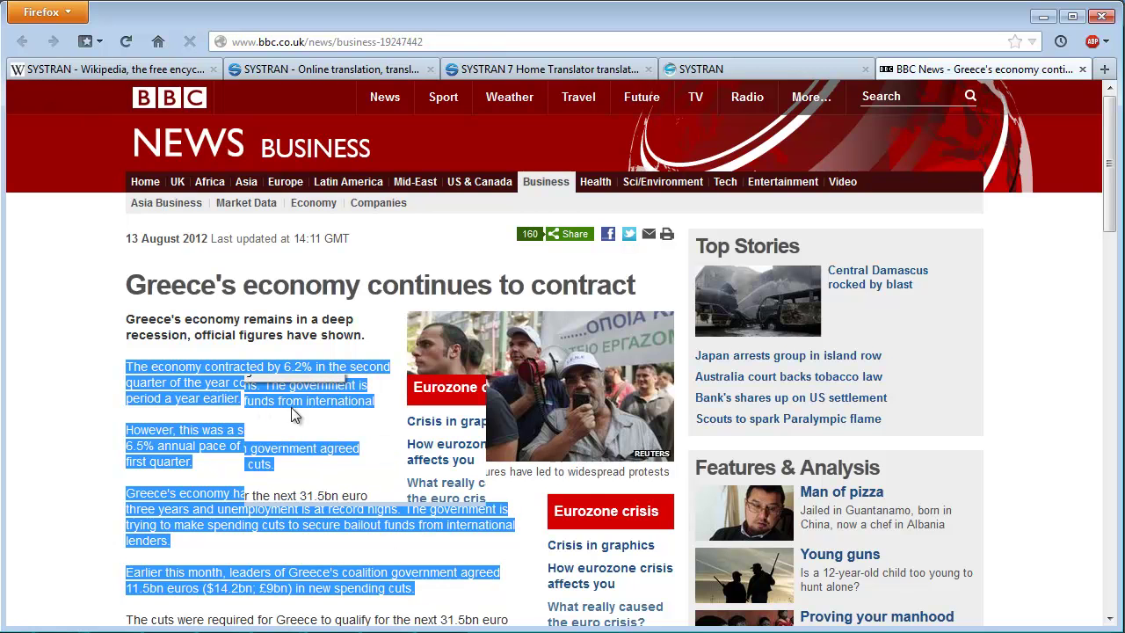
right_click(290, 393)
click(304, 403)
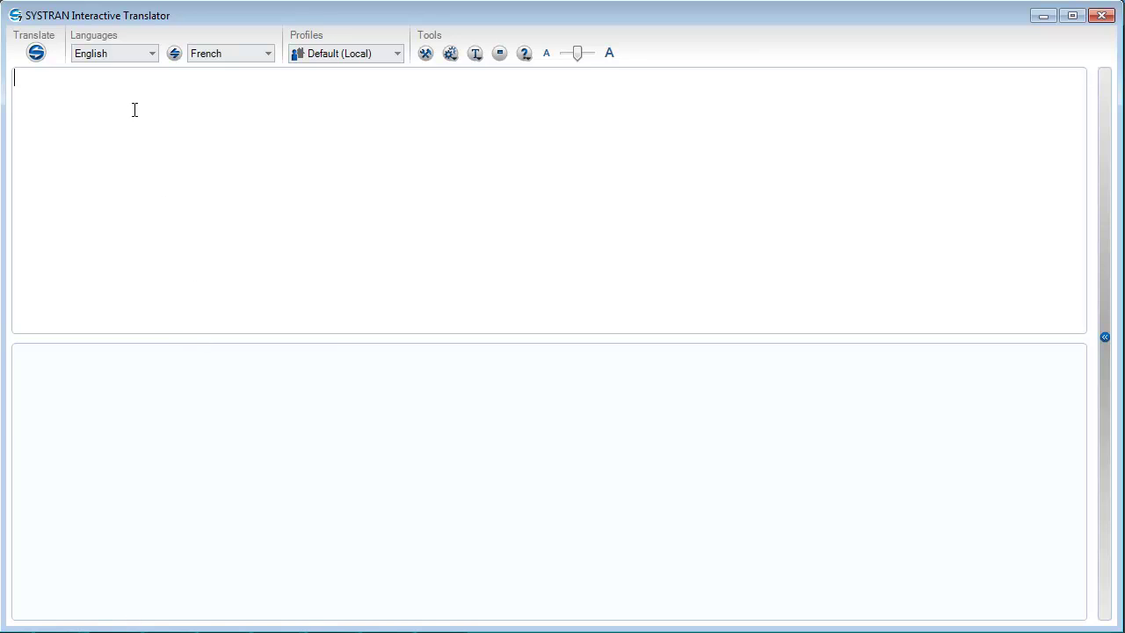
Paste the article for French translation, look up cuts, improvement and contraction, then switch to Greece.doc.
right_click(134, 110)
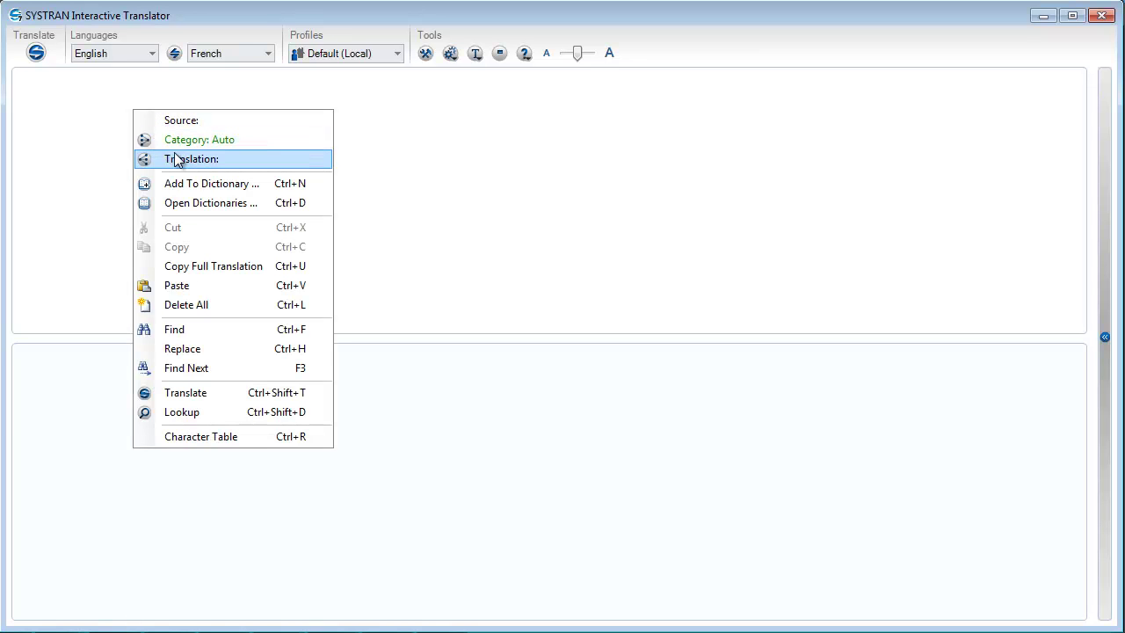
click(179, 286)
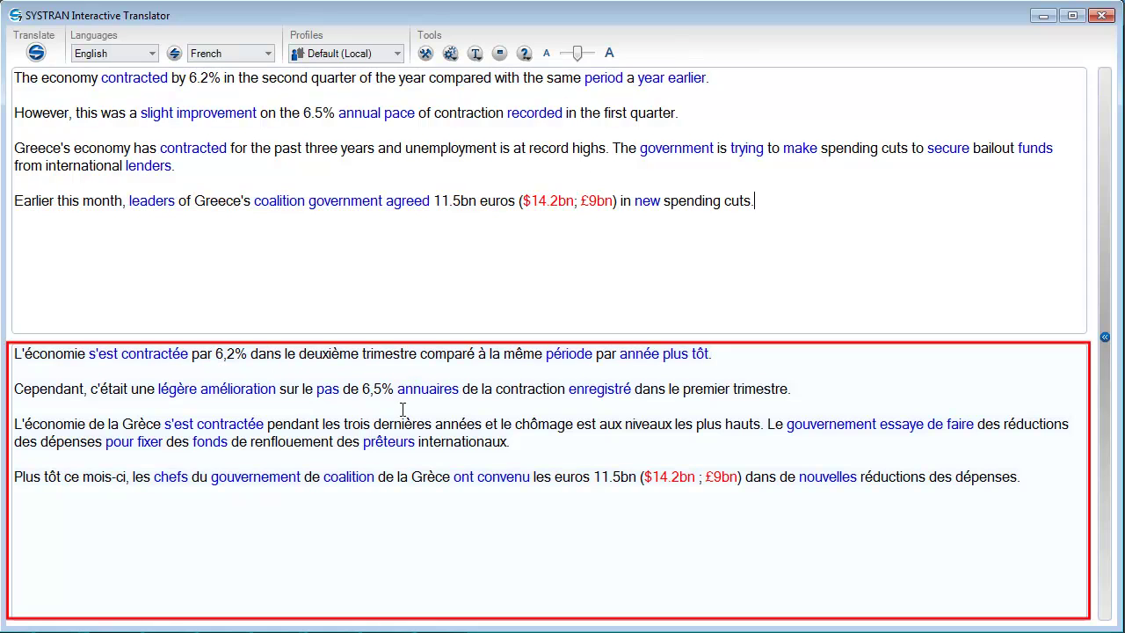
click(1105, 338)
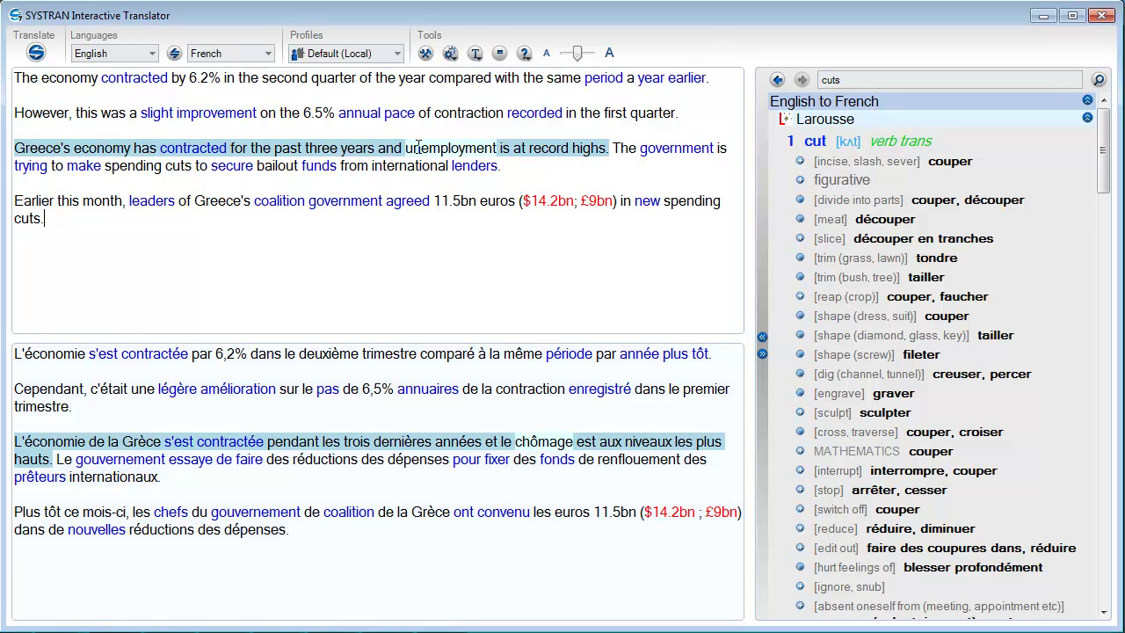
click(216, 115)
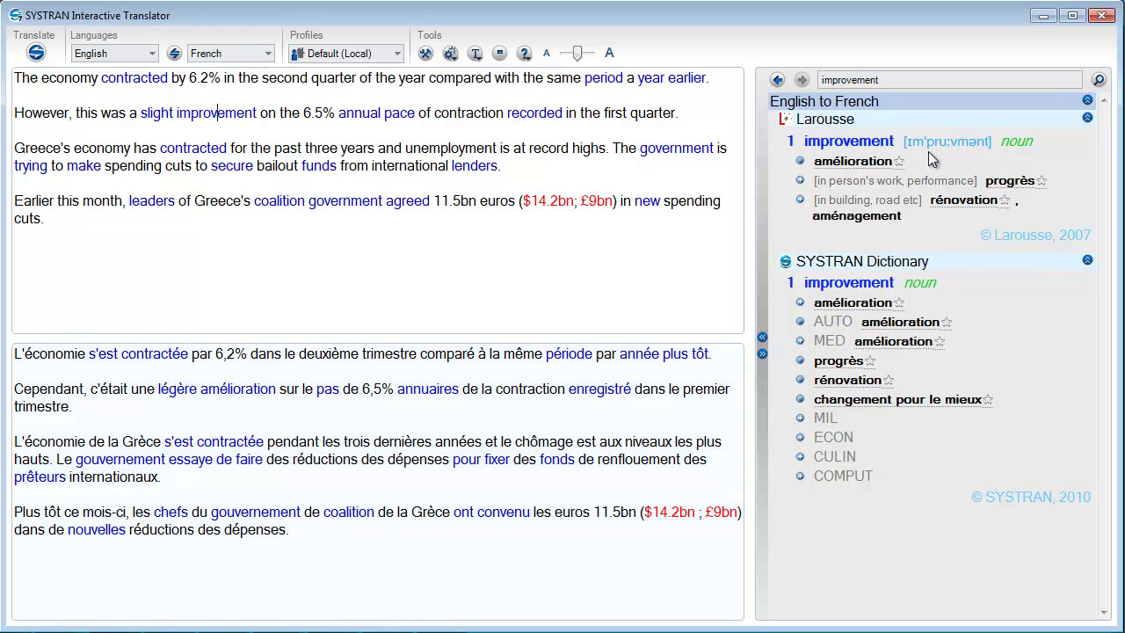
click(444, 113)
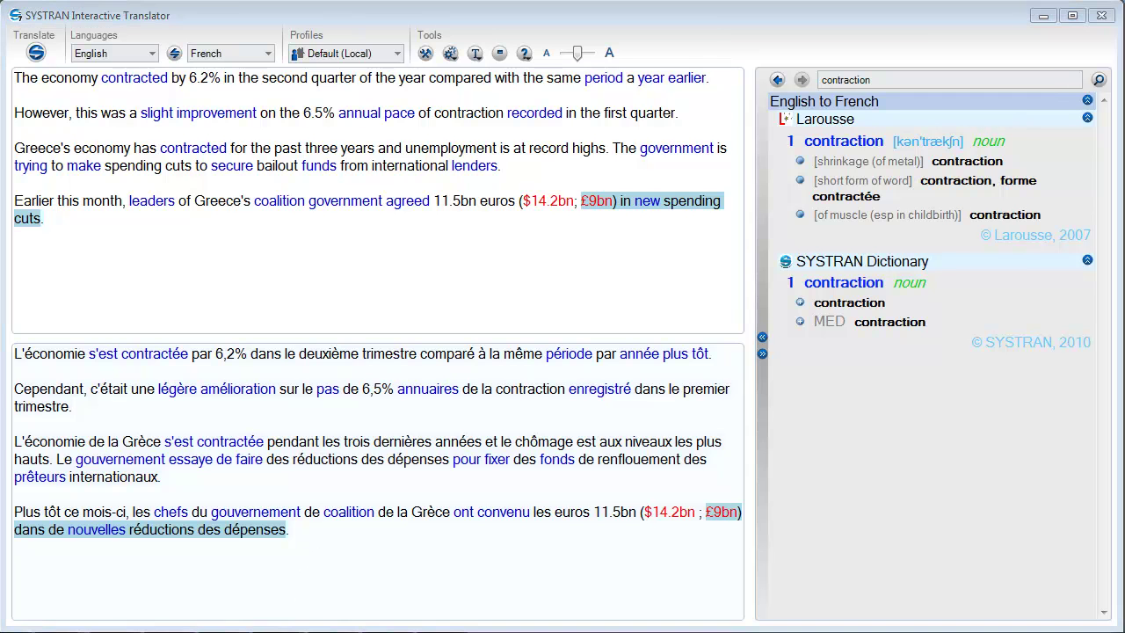
key(alt+Tab)
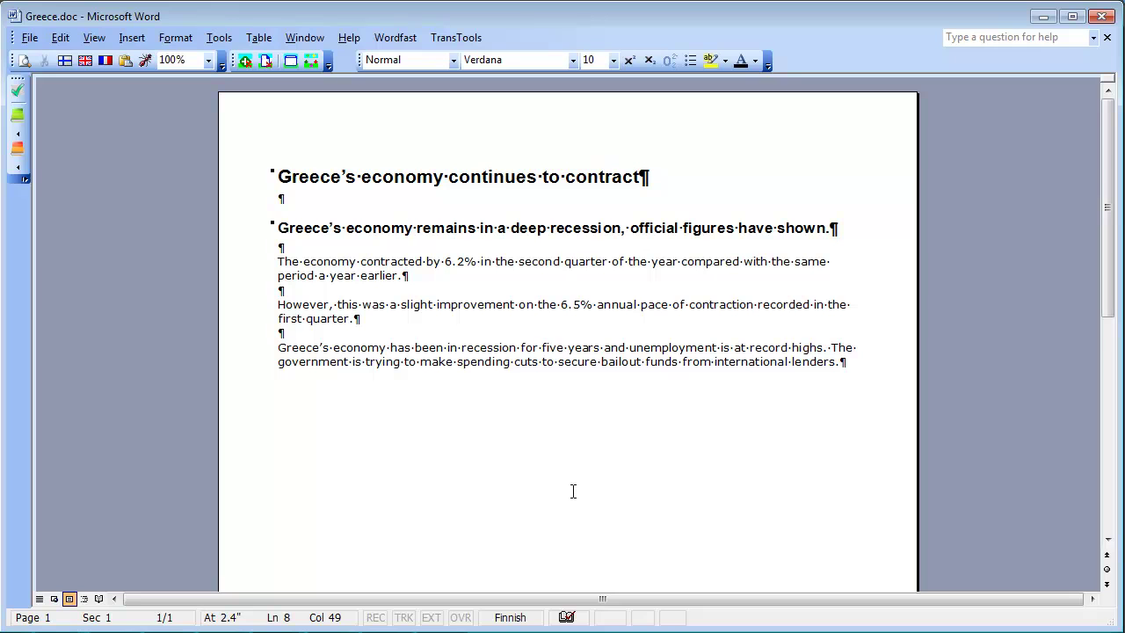
click(250, 186)
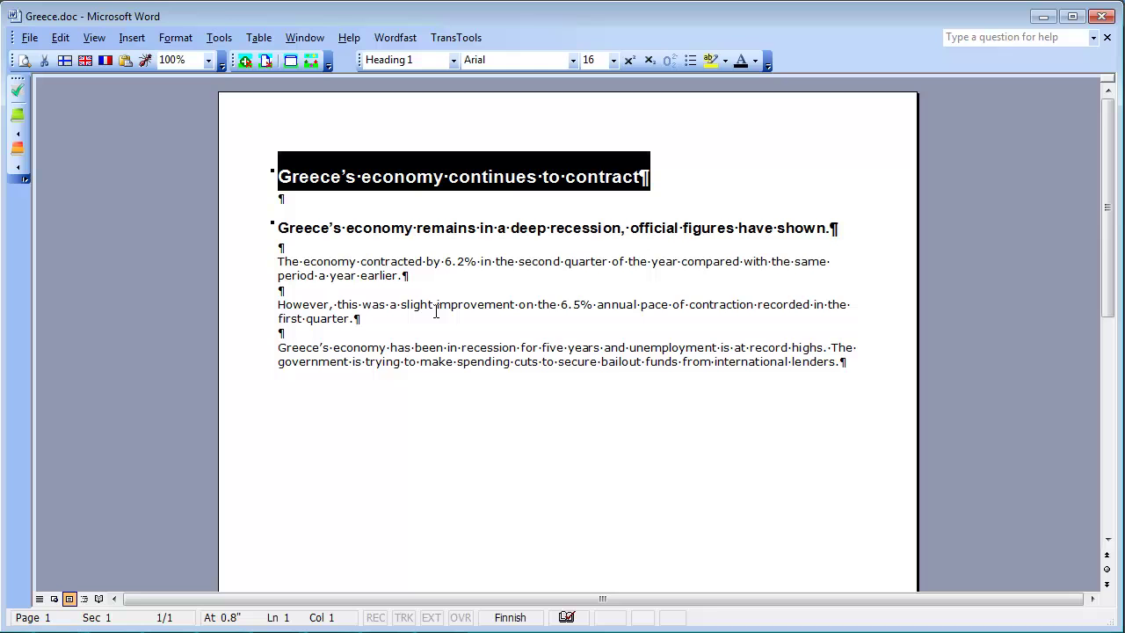
right_click(467, 181)
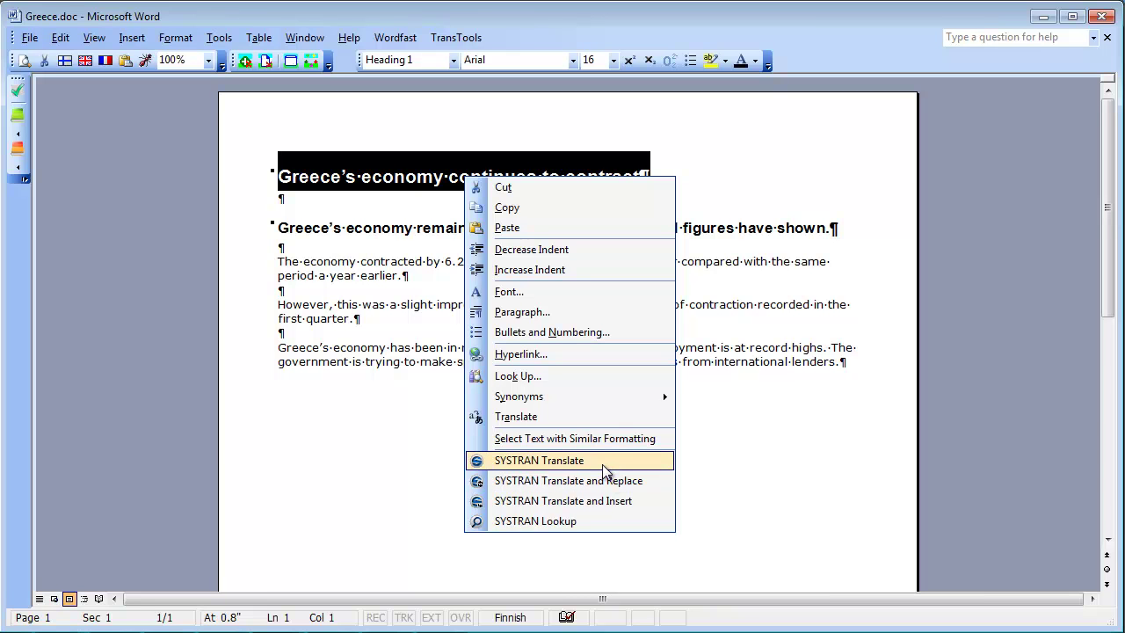
click(602, 464)
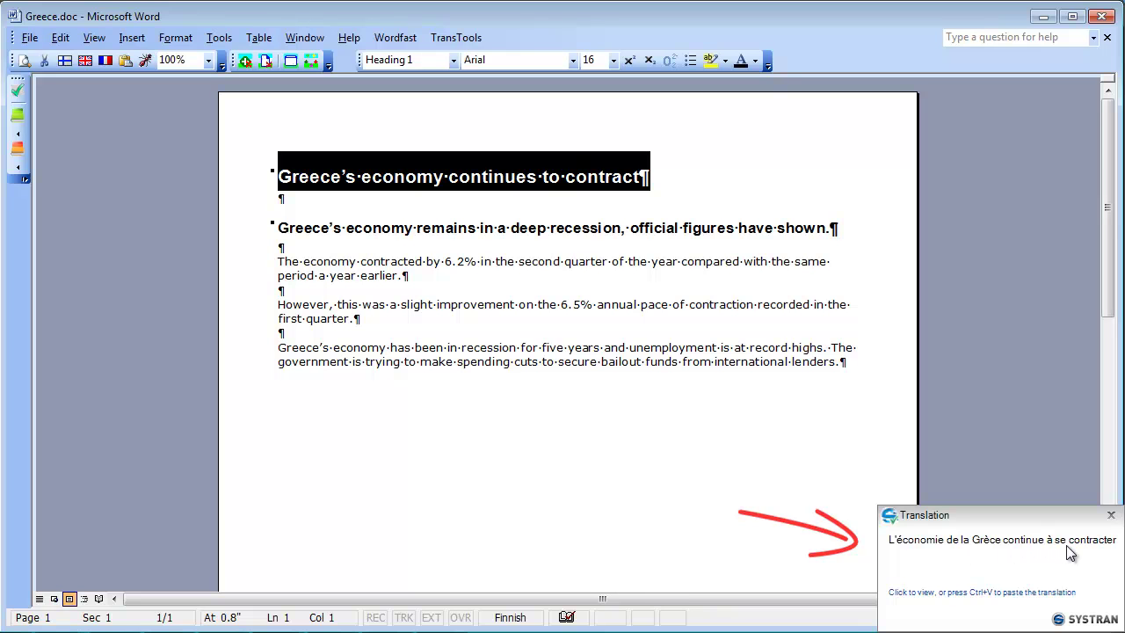
click(1112, 516)
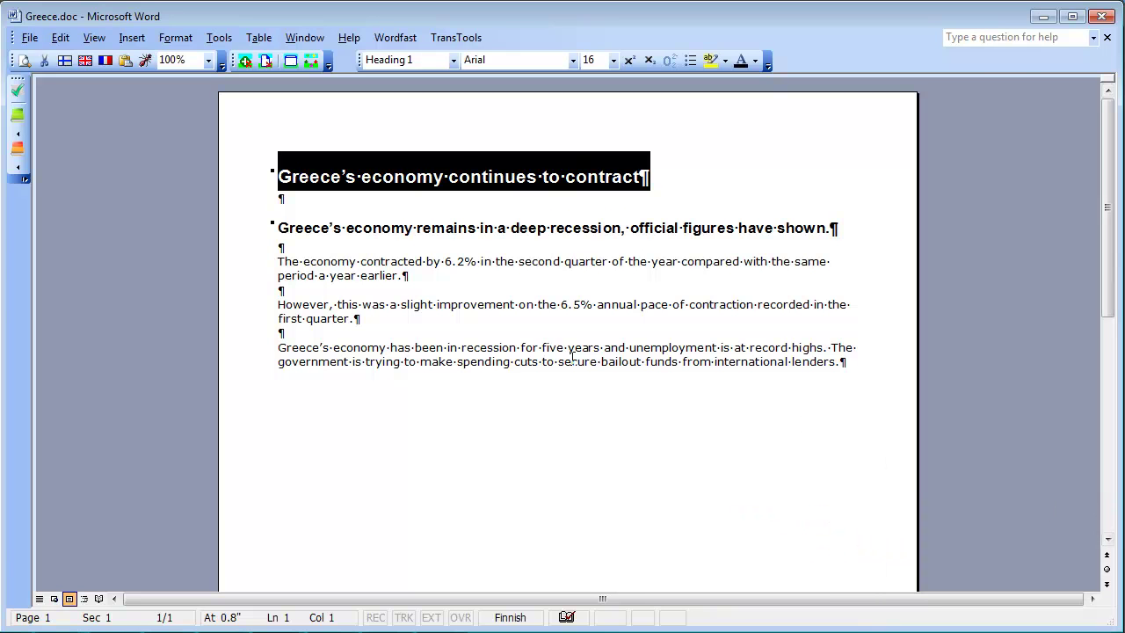
right_click(418, 175)
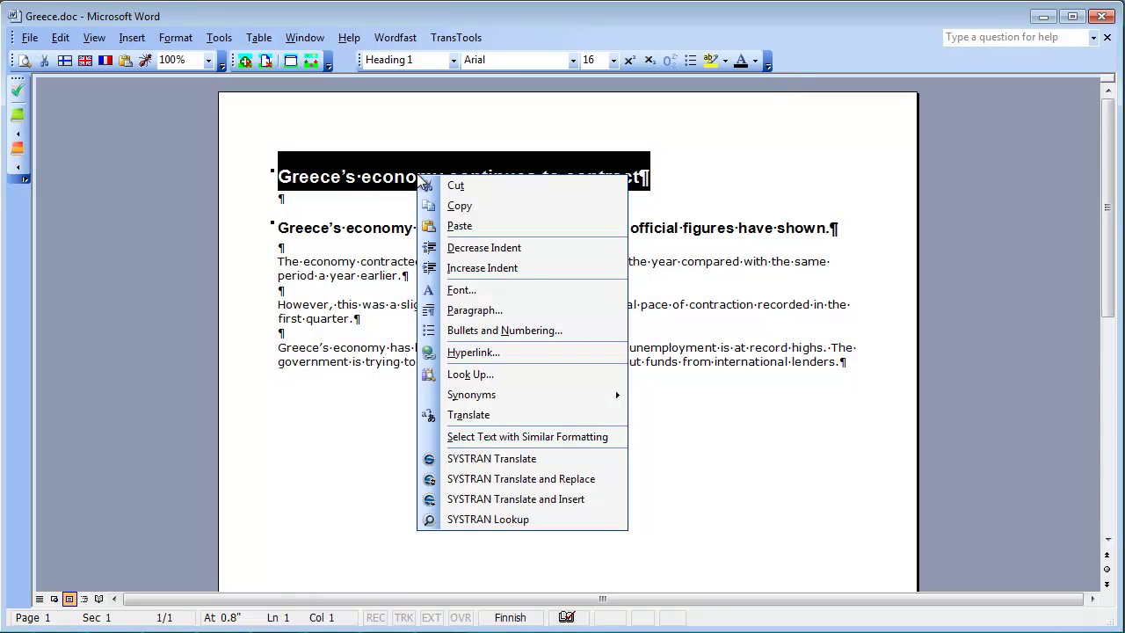
click(512, 482)
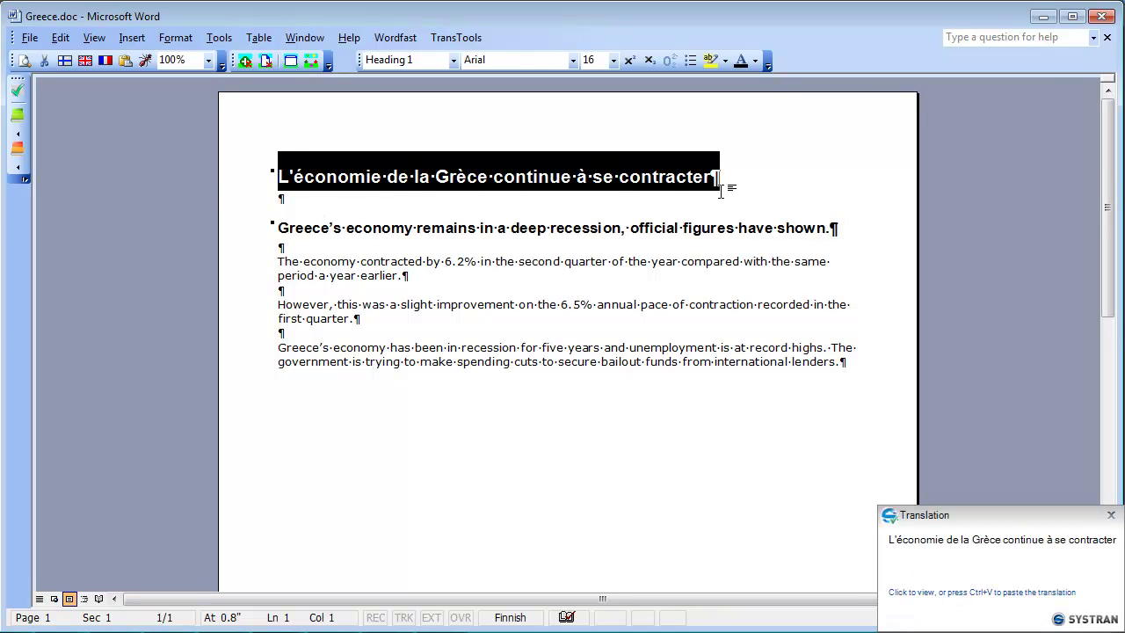
key(ctrl+z)
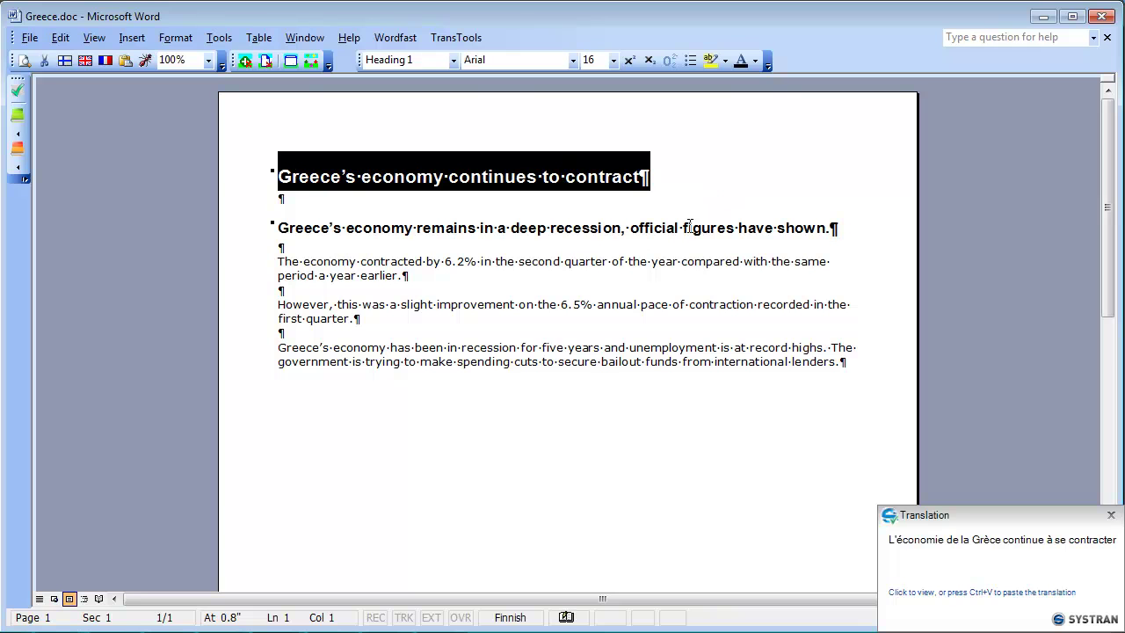
click(677, 229)
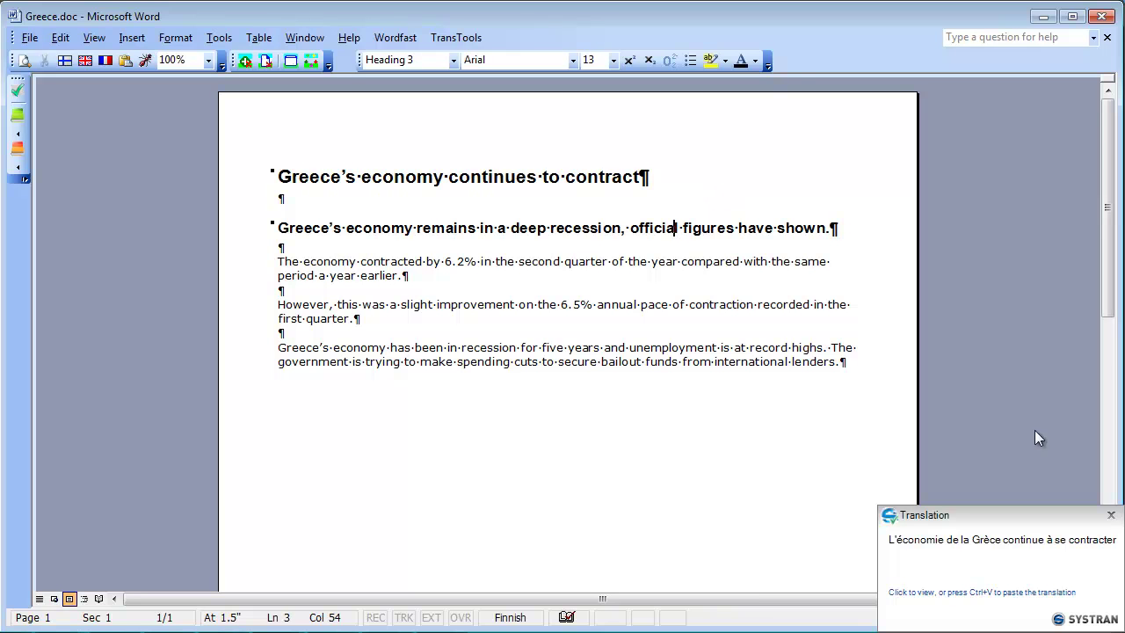
click(1111, 515)
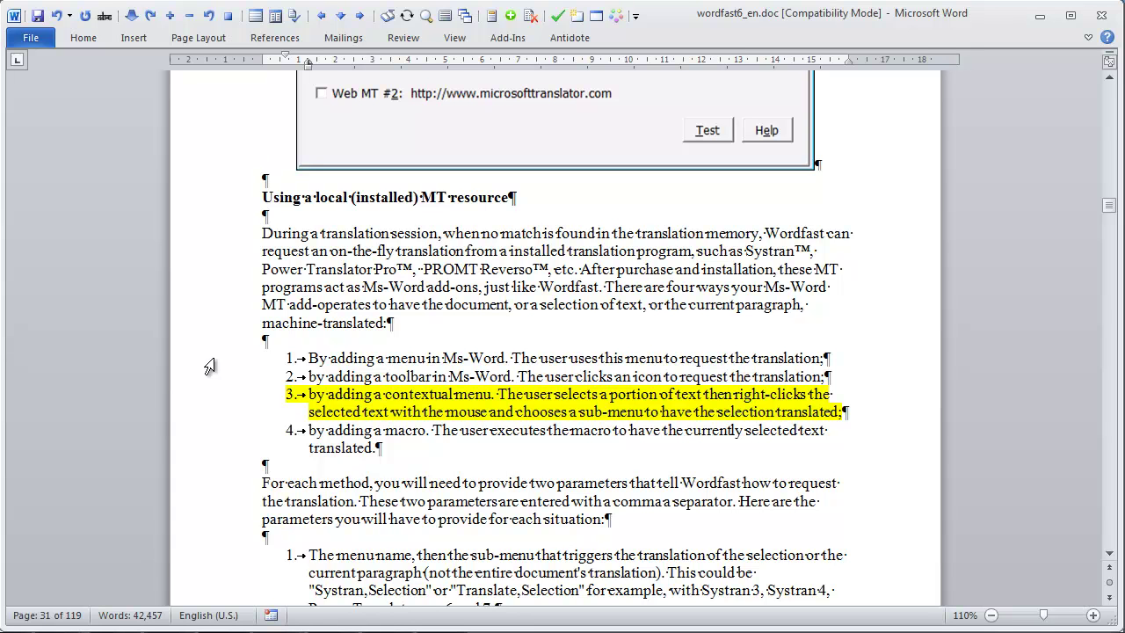
middle_click(546, 283)
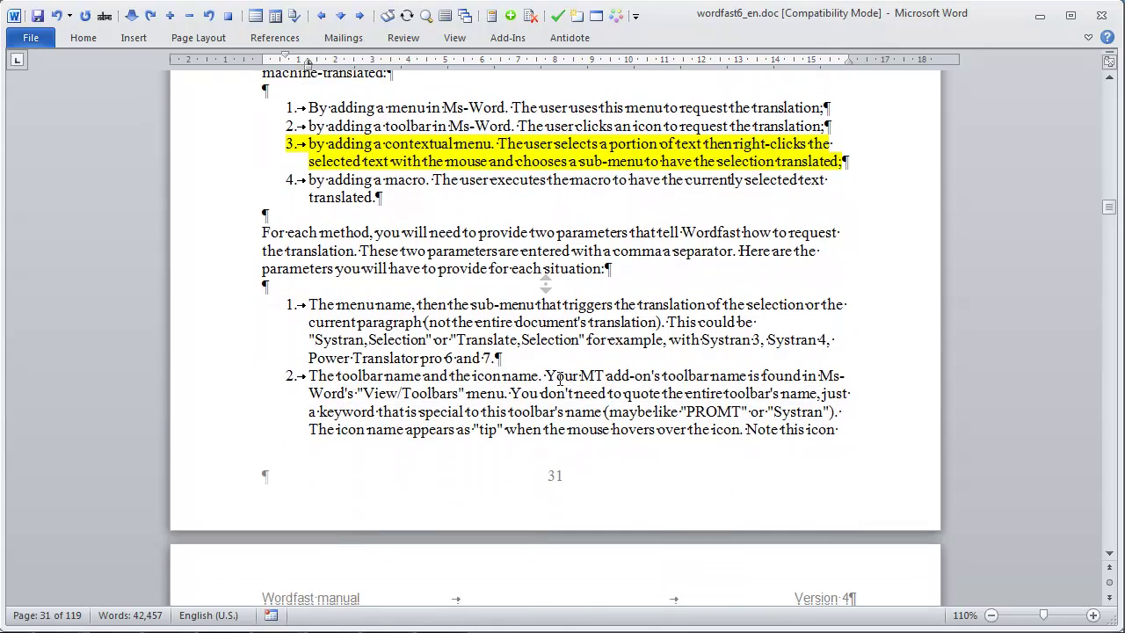
middle_click(568, 399)
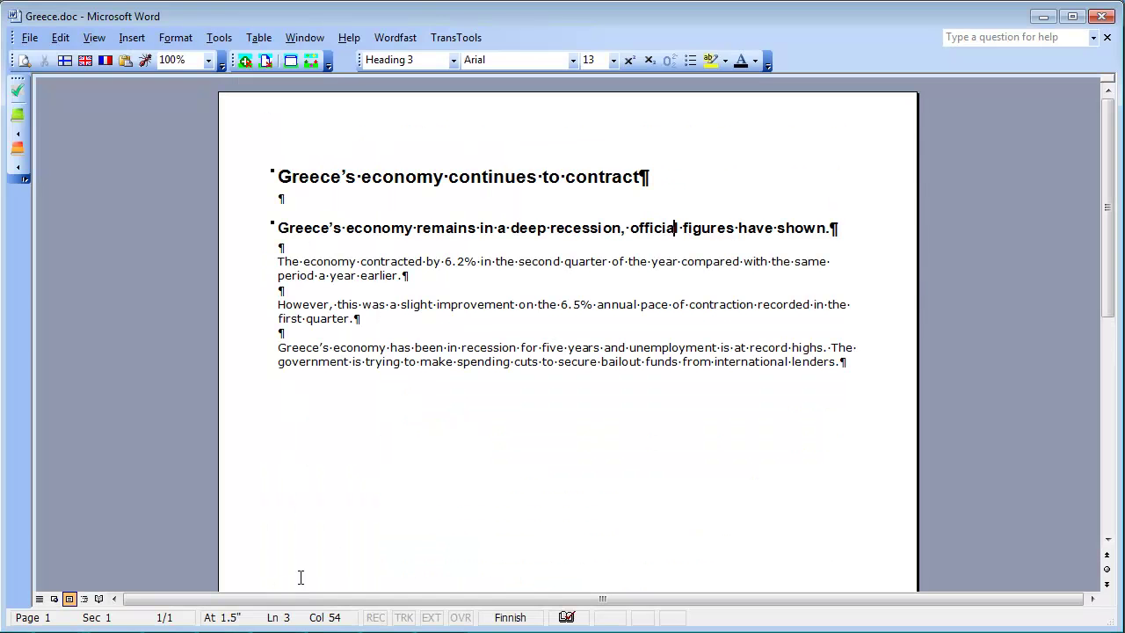
Enable Wordfast's Word-based machine translation with 'Contextual, Translate and Replace' and save the settings.
click(318, 65)
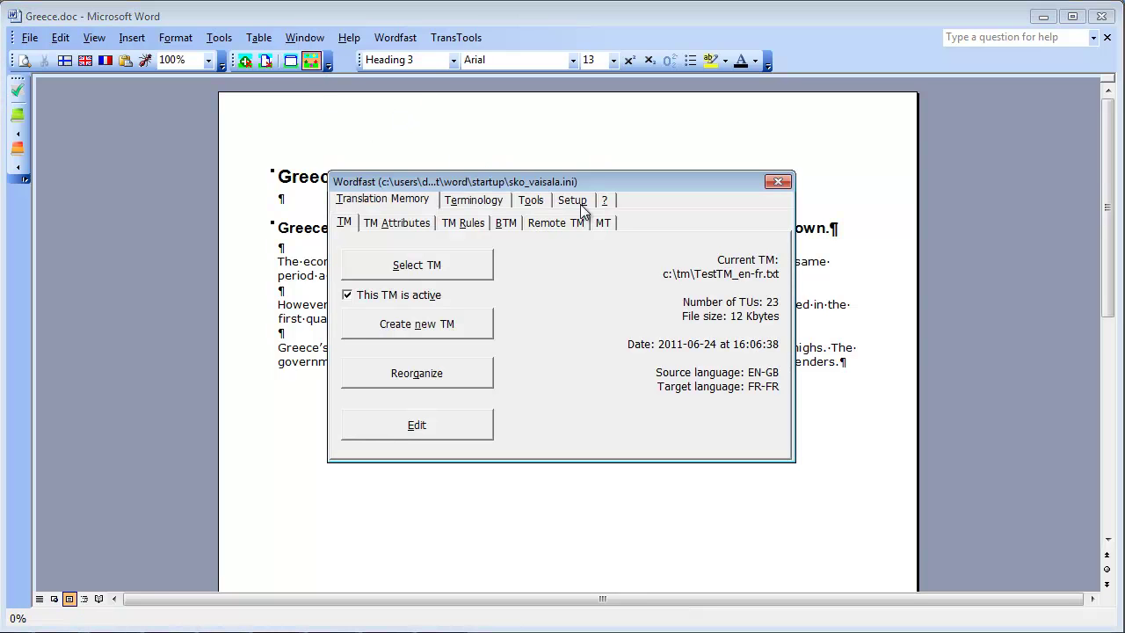
click(604, 225)
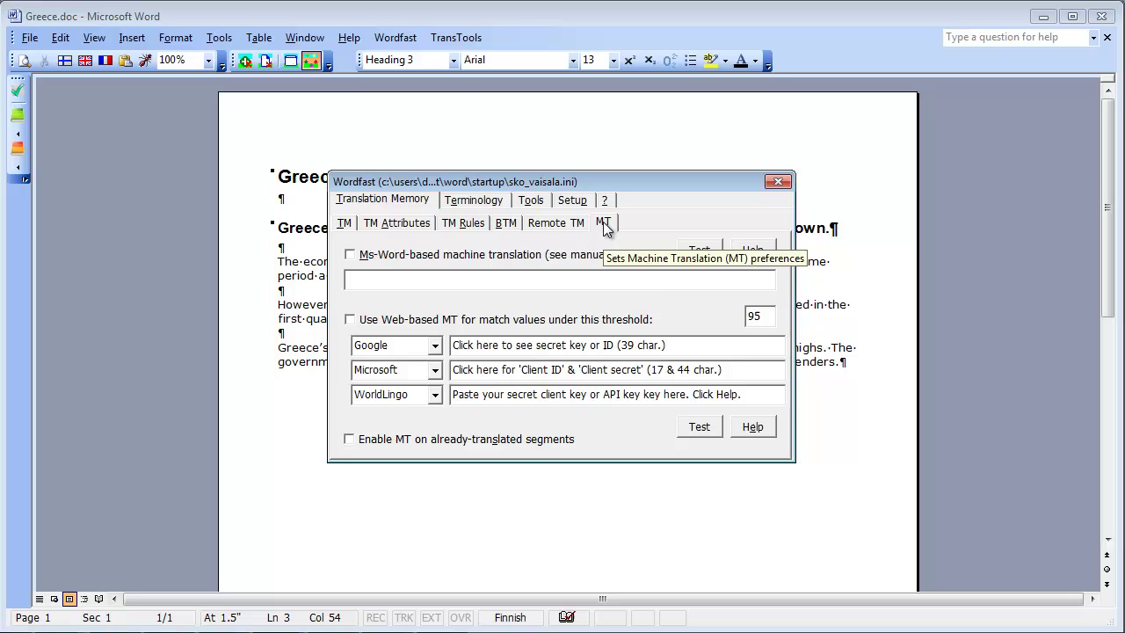
click(351, 255)
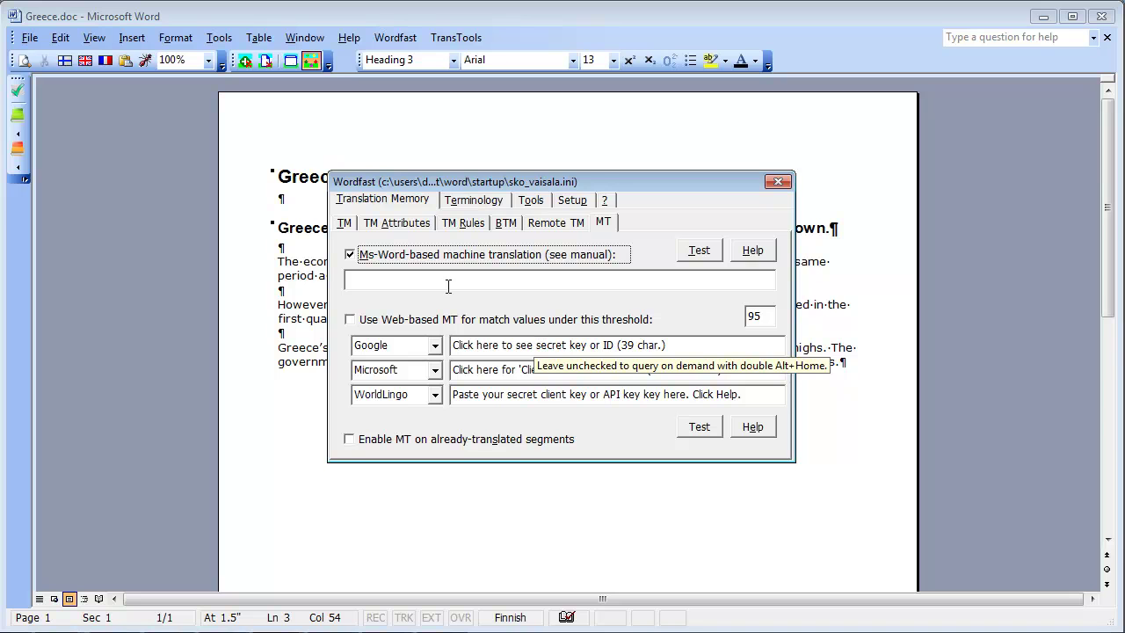
click(382, 279)
text(C)
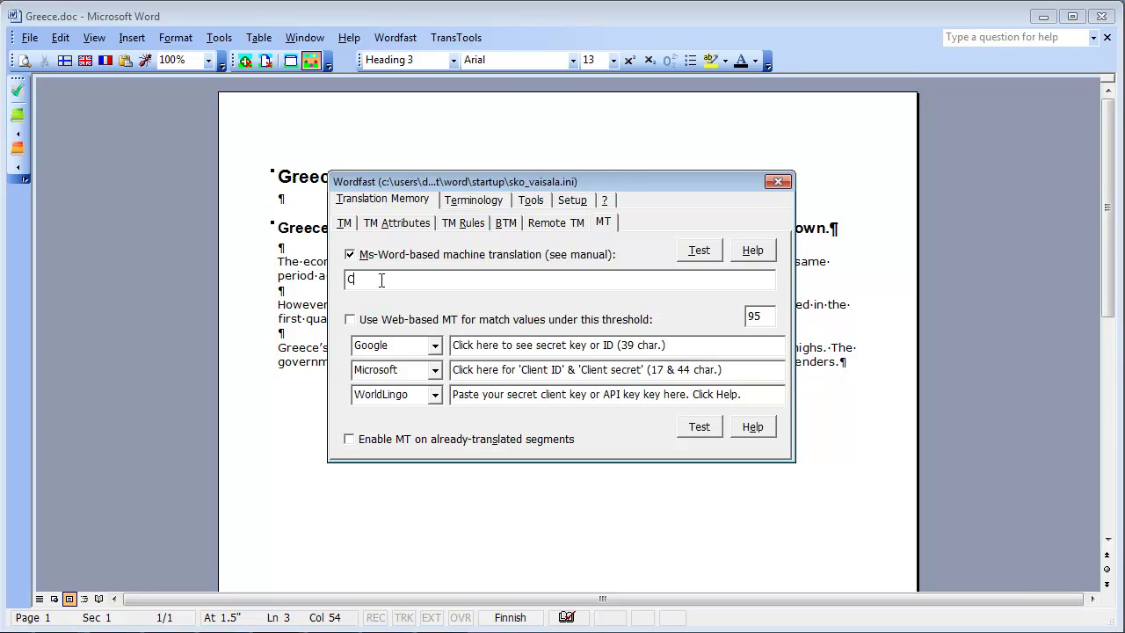
text(ontext)
text(ual,)
text( Translate and )
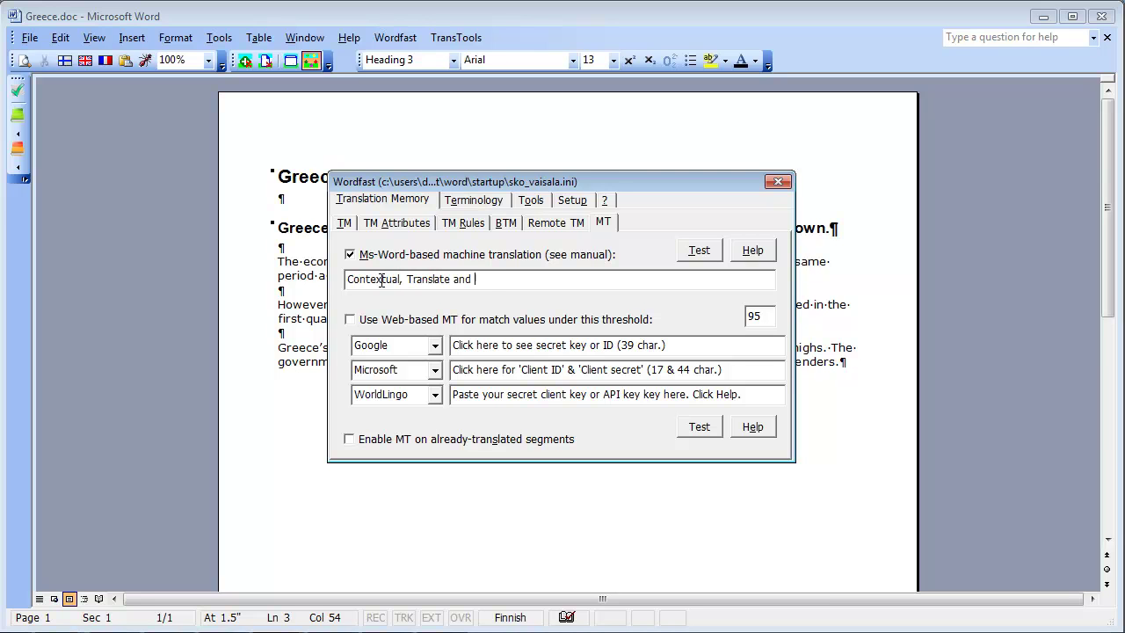
text(Replace)
click(777, 183)
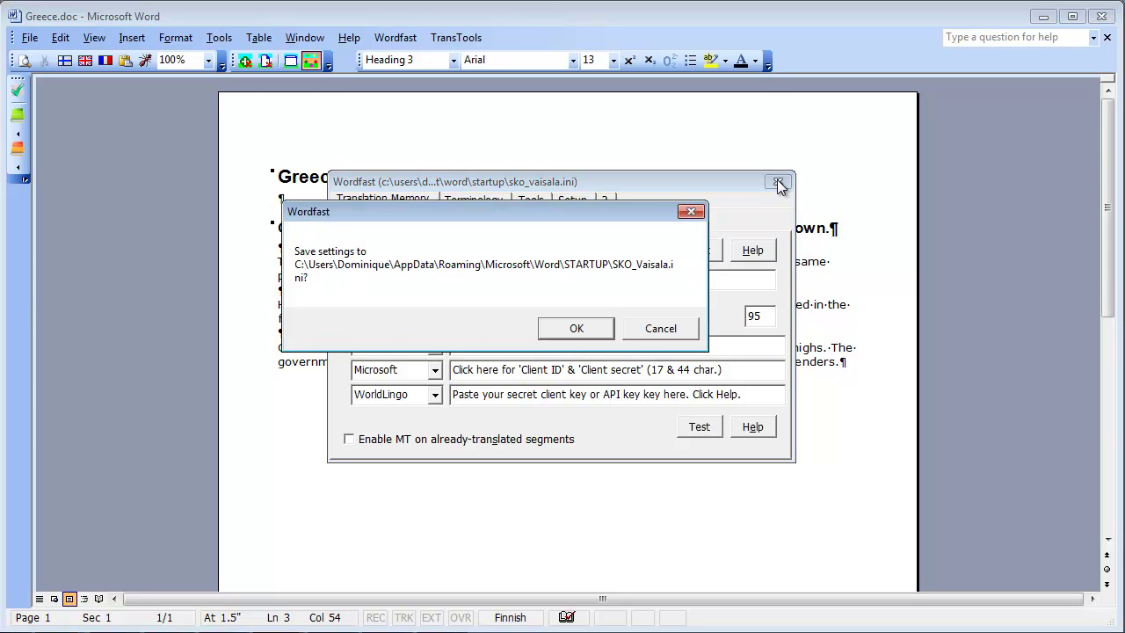
click(586, 317)
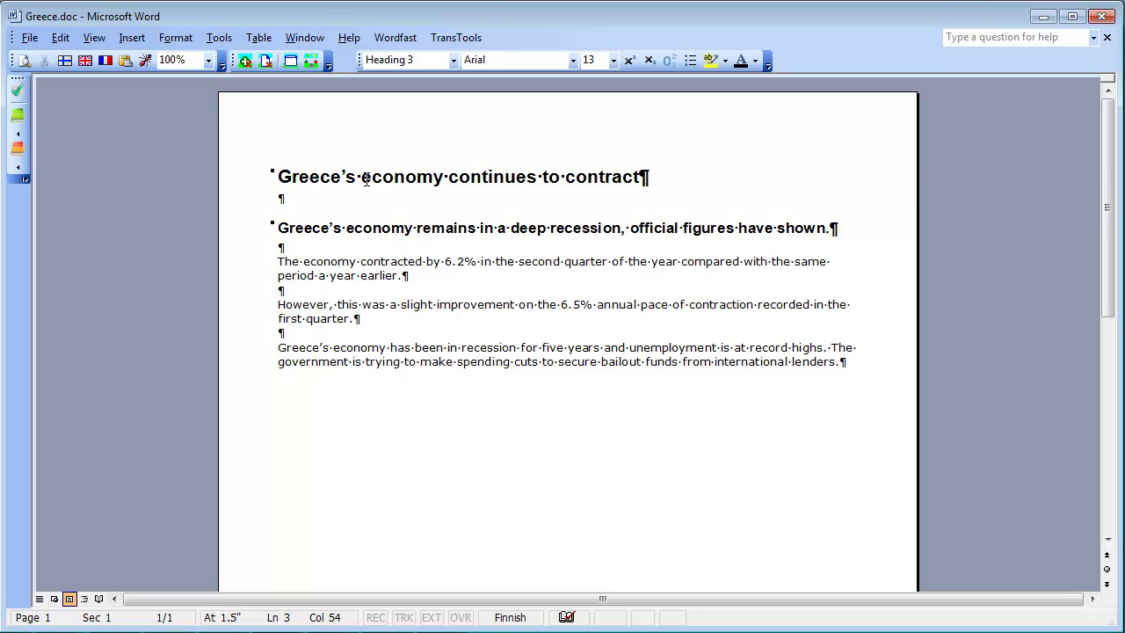
Accept SYSTRAN's French translations of the title and subheading, opening the third sentence.
click(366, 178)
key(alt+Down)
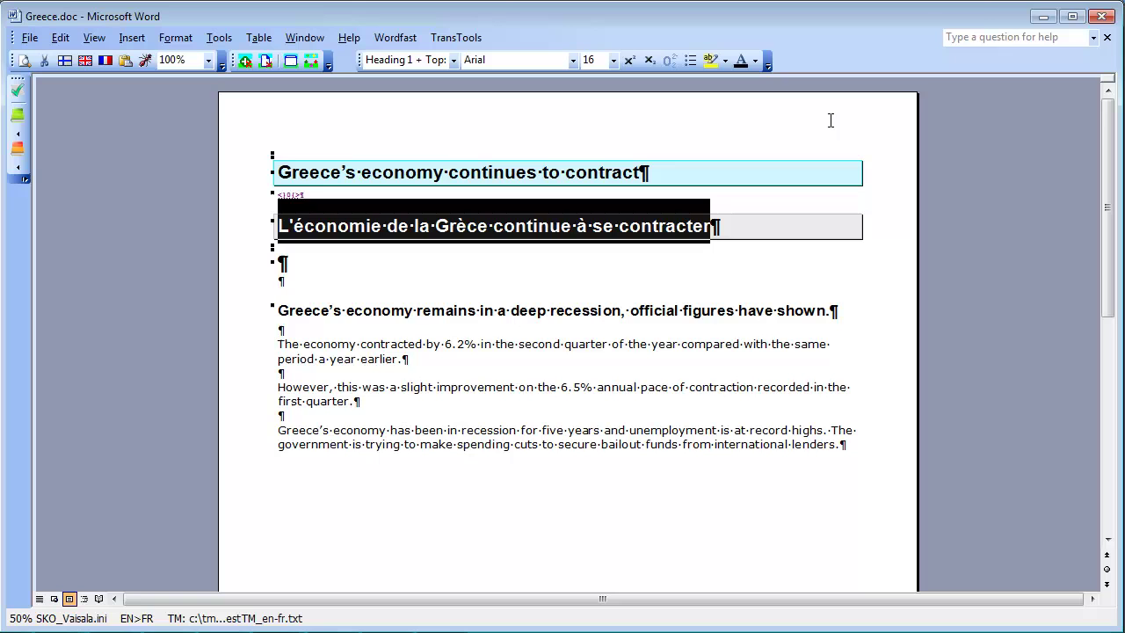
click(495, 226)
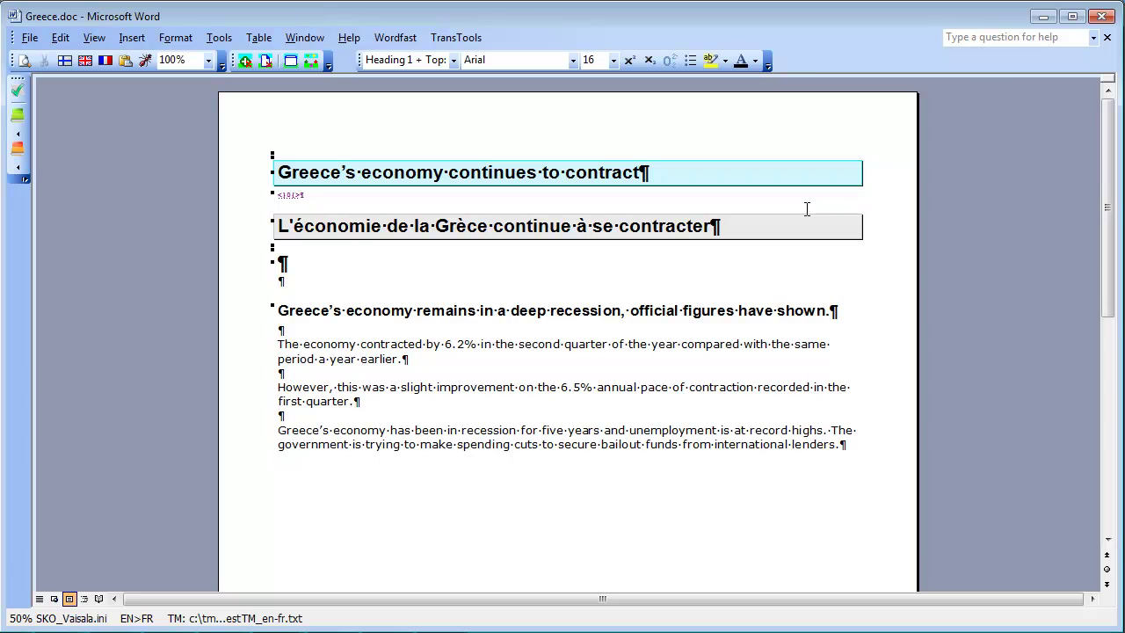
key(alt+Down)
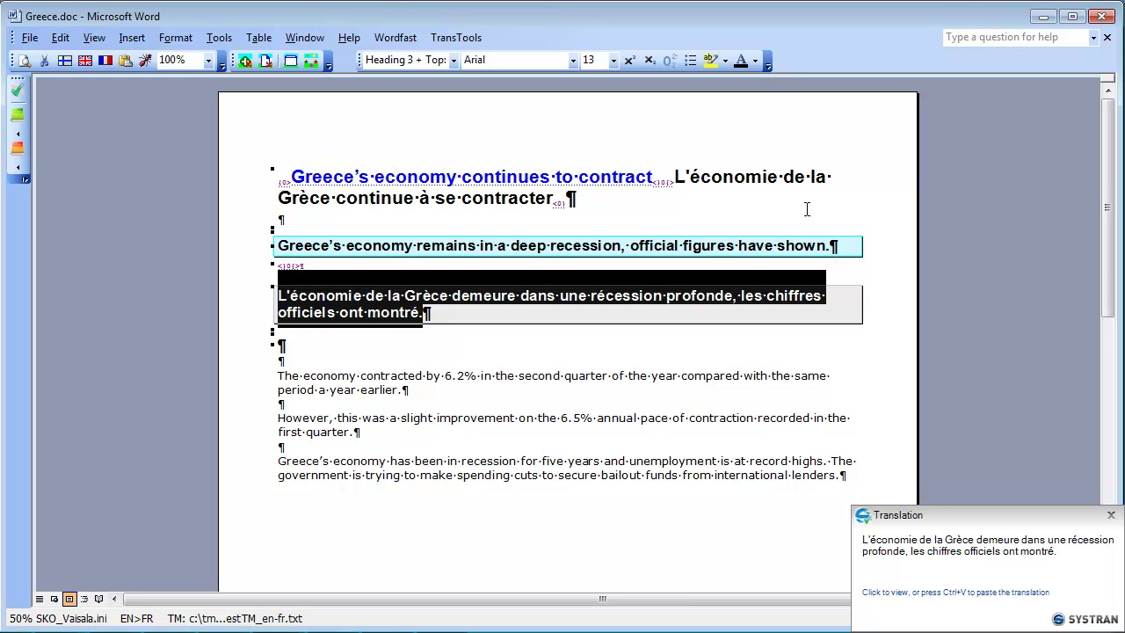
key(alt+Down)
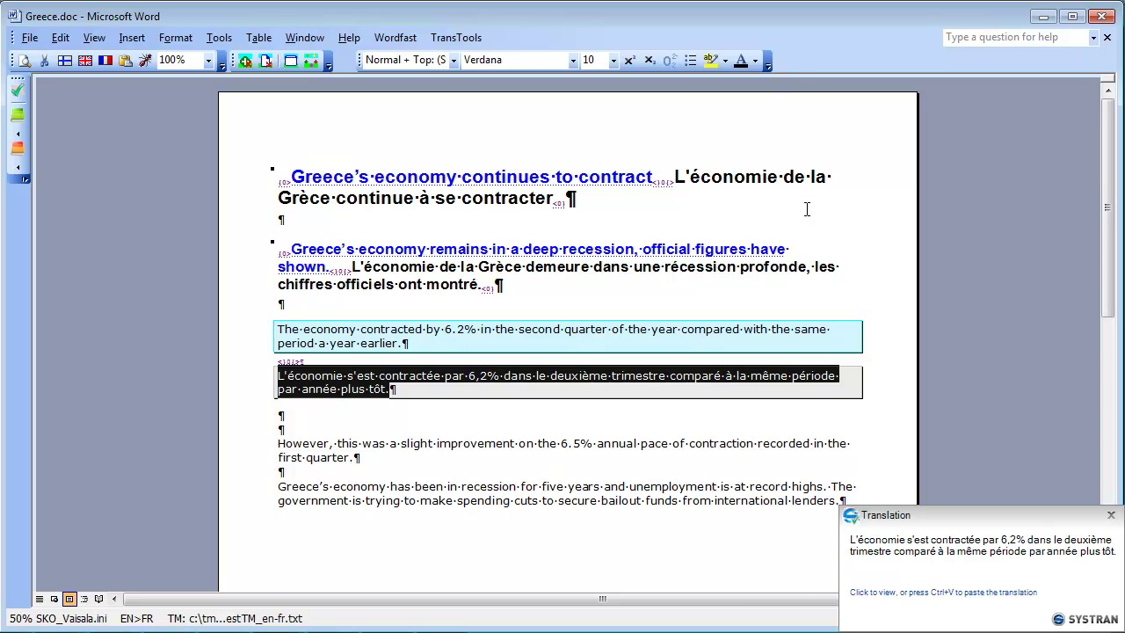
Commit the French translation of the 6.2% contraction sentence and move into the However sentence.
click(528, 377)
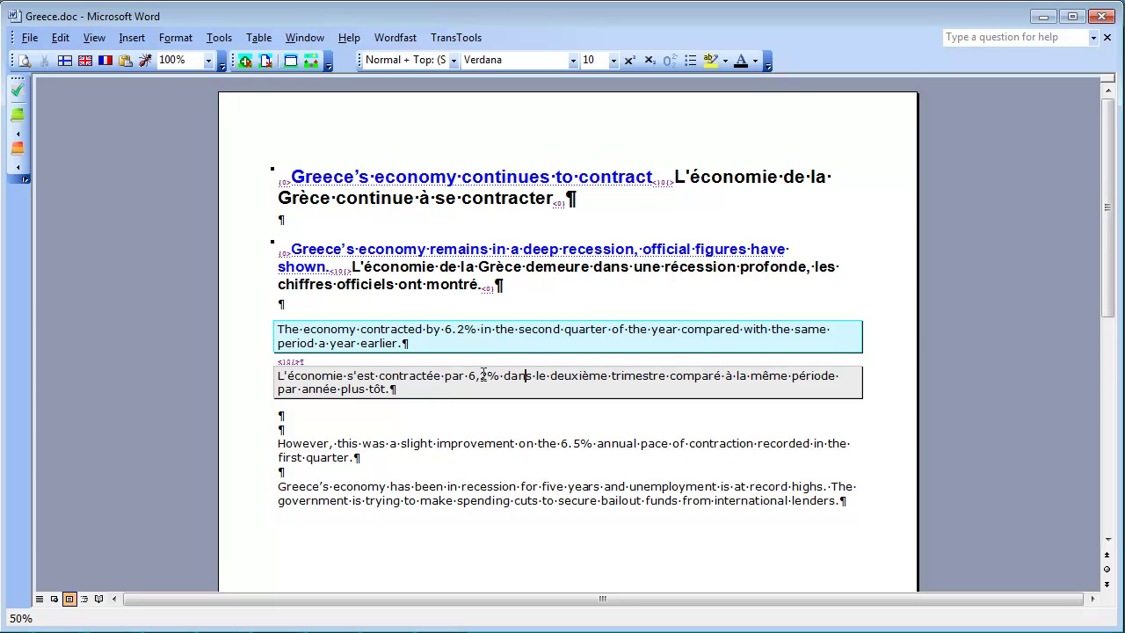
key(alt+Down)
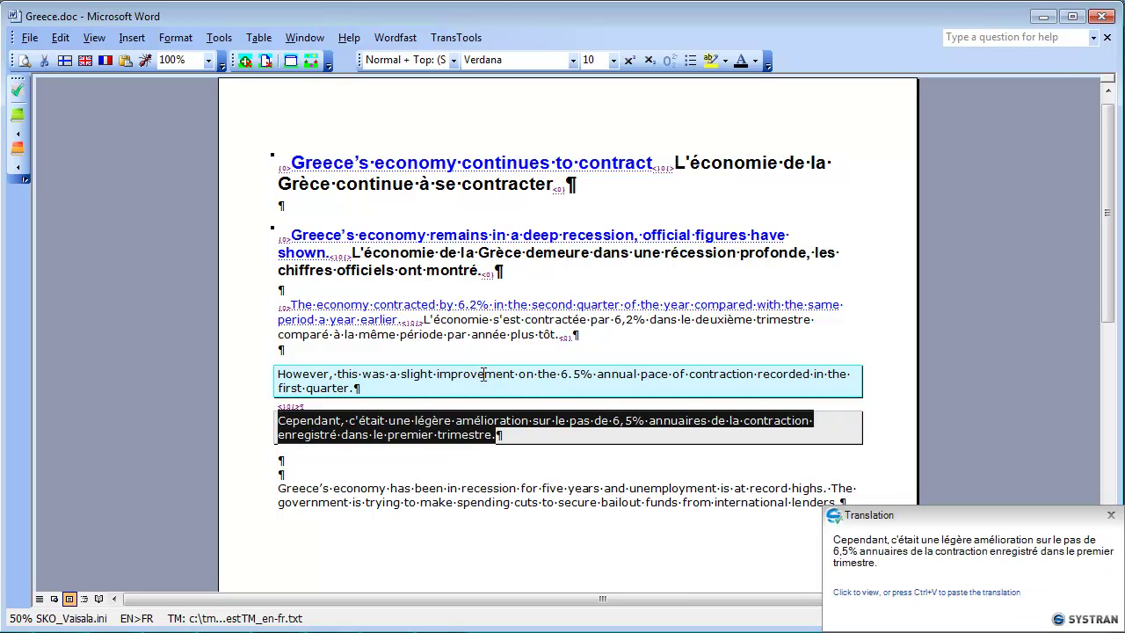
click(606, 376)
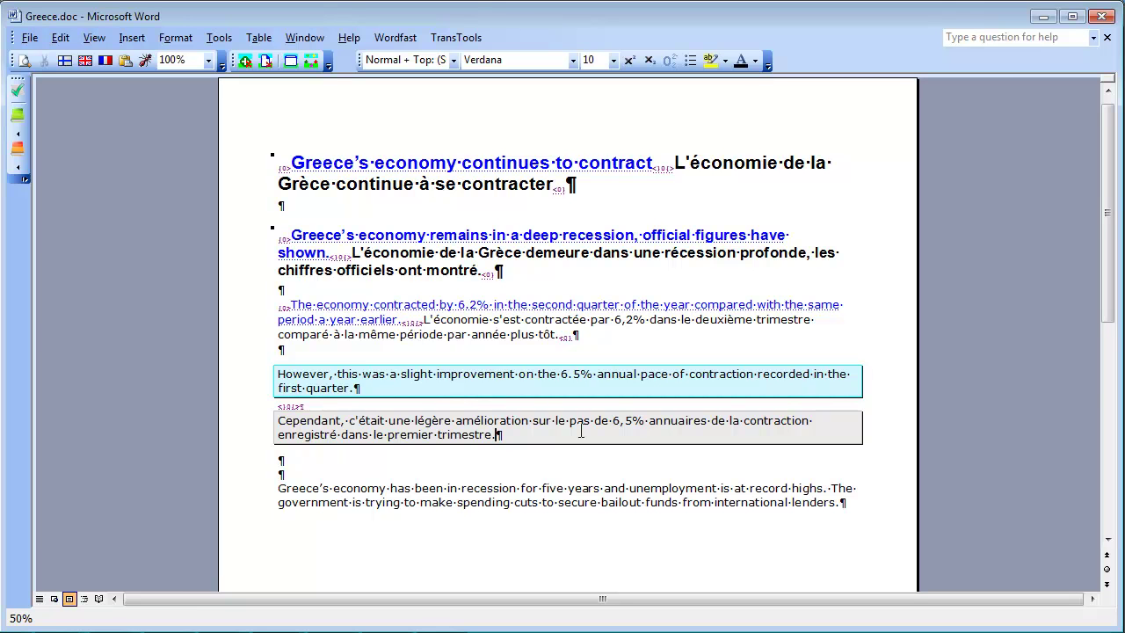
Accept French translations for the However, recession and government-cuts sentences, closing the final segment.
key(alt+Down)
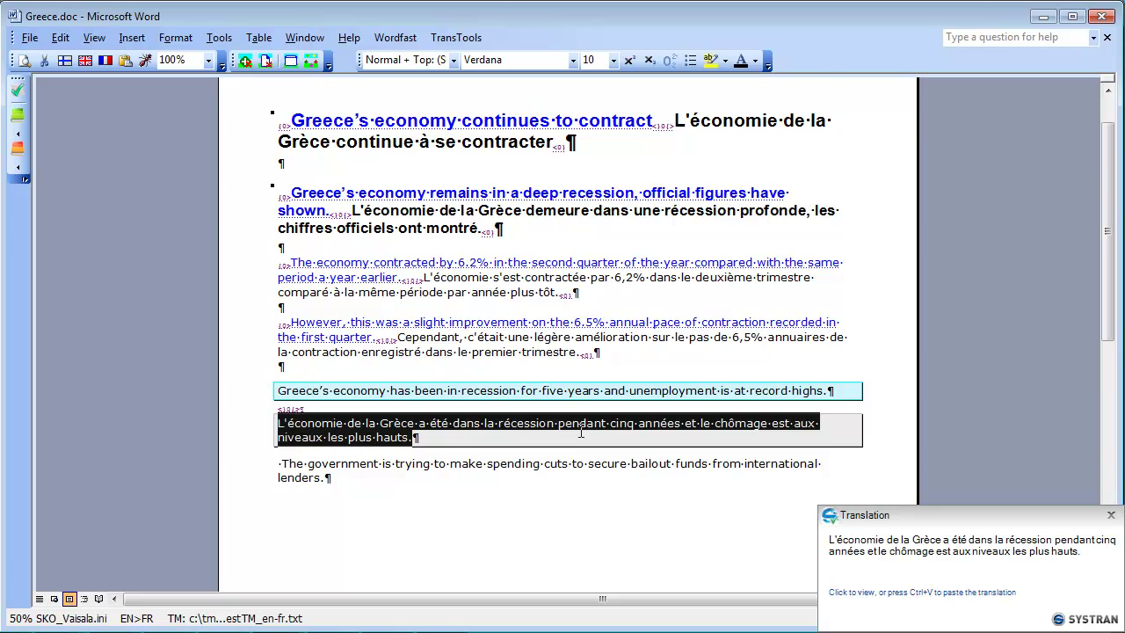
key(alt+Down)
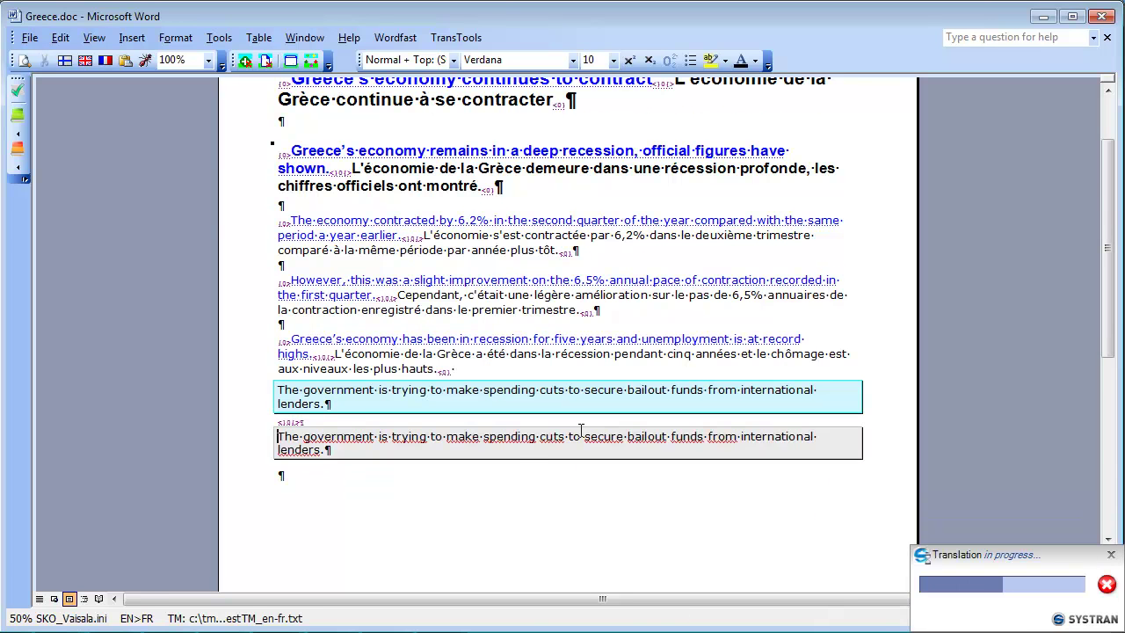
key(alt+End)
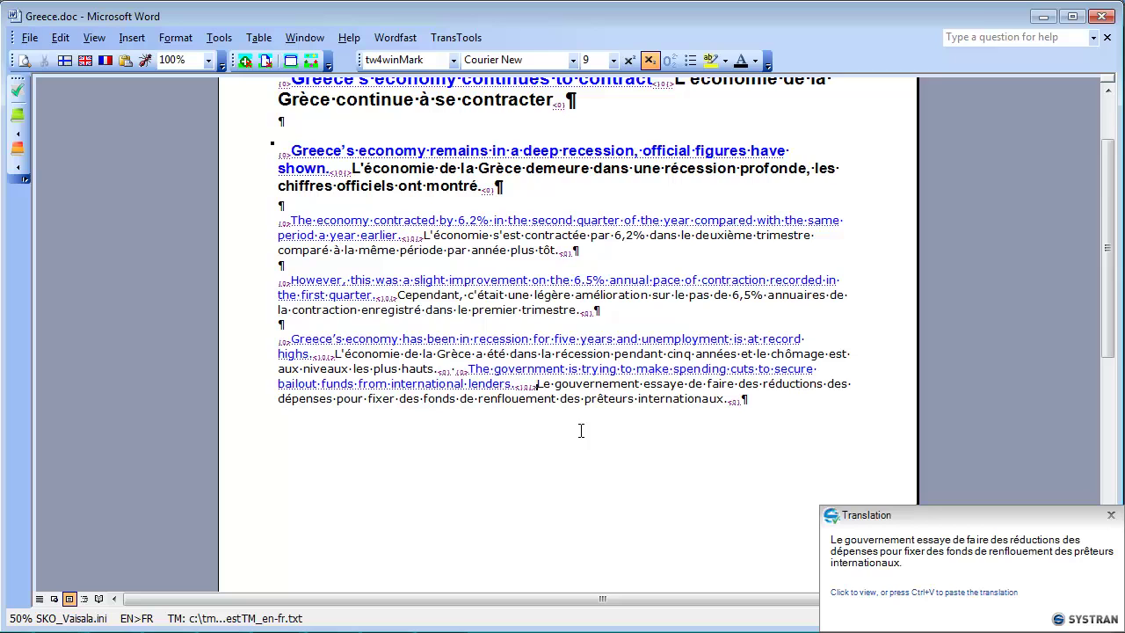